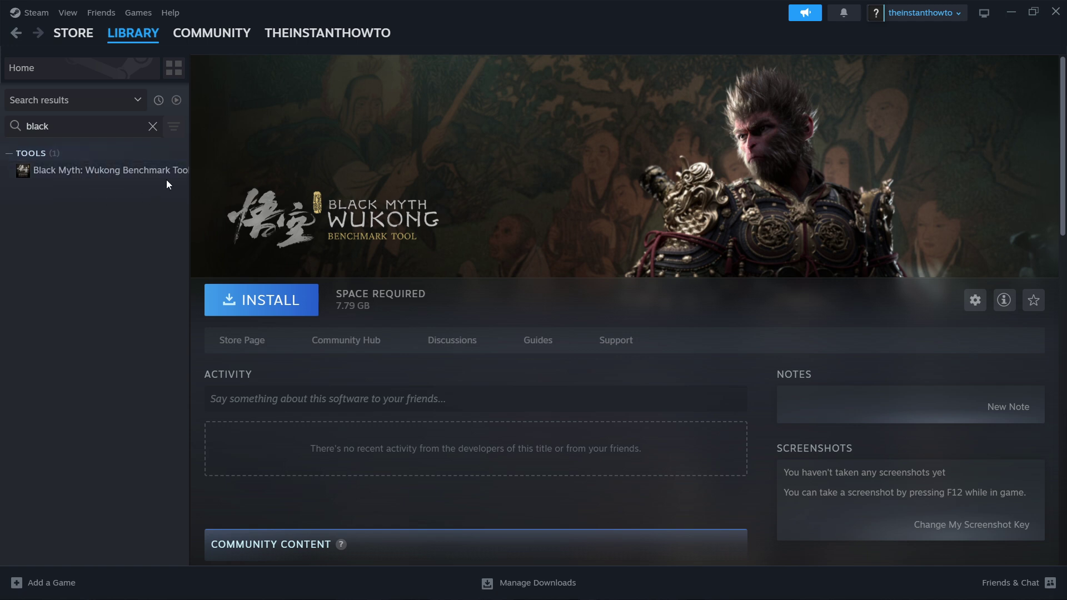
# Replace the launch options of Black Myth: Wukong Benchmark Tool with -dx11 and close its properties.
pyautogui.moveTo(189, 195); pyautogui.dragTo(198, 195)
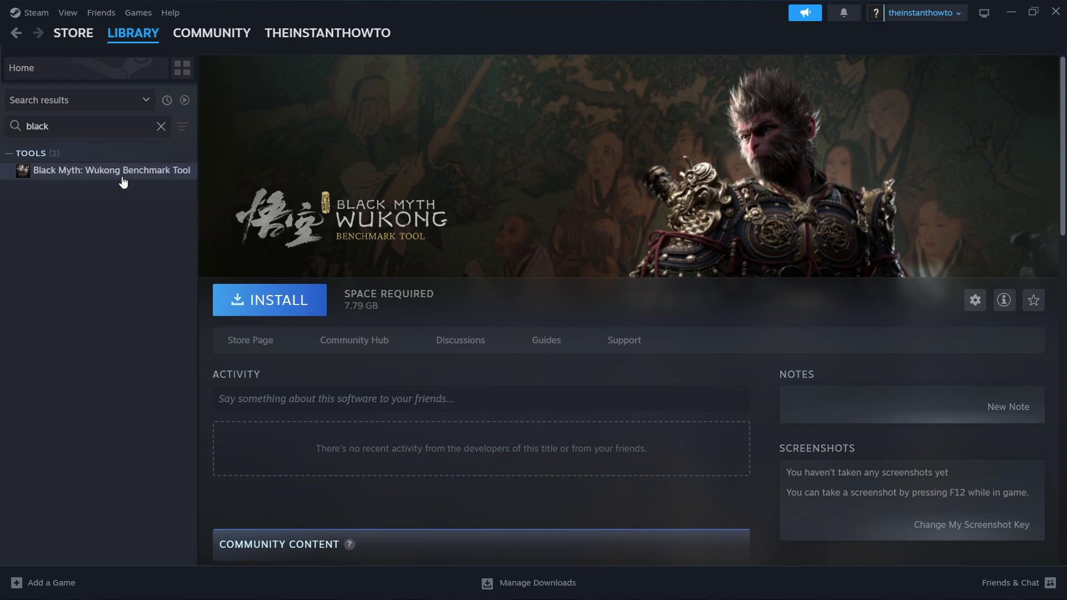
pyautogui.rightClick(104, 172)
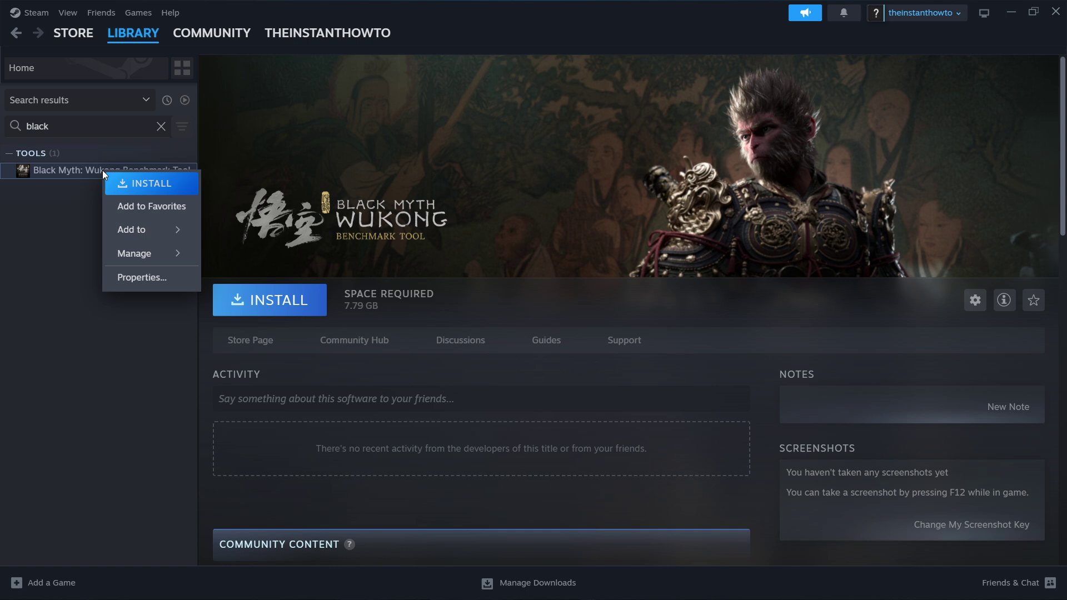
pyautogui.moveTo(154, 245)
pyautogui.click(146, 276)
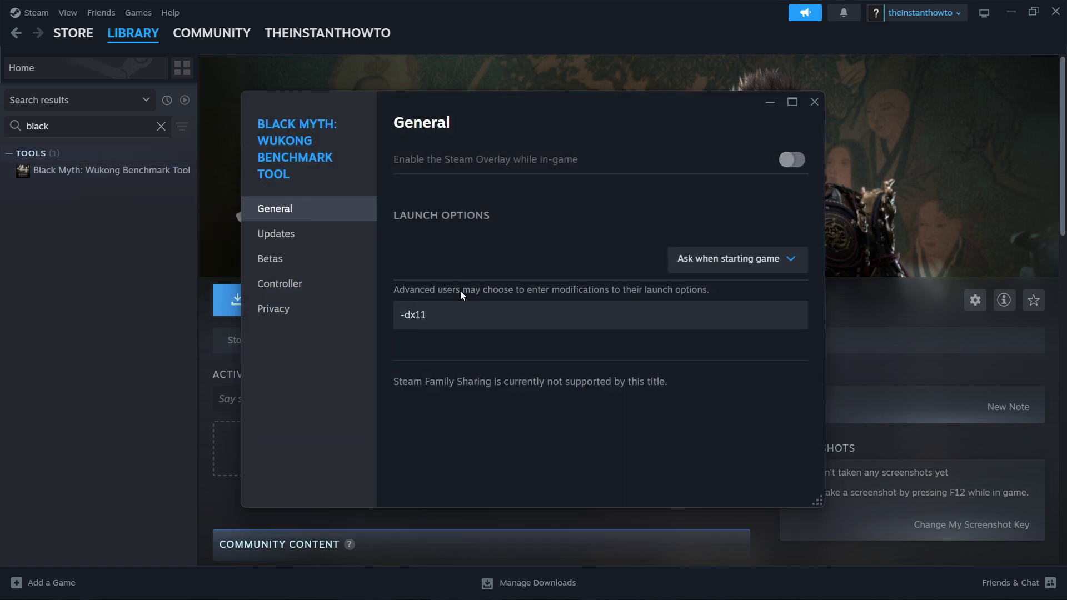
pyautogui.moveTo(467, 312); pyautogui.dragTo(214, 316)
pyautogui.press('BackSpace')
pyautogui.click(618, 317)
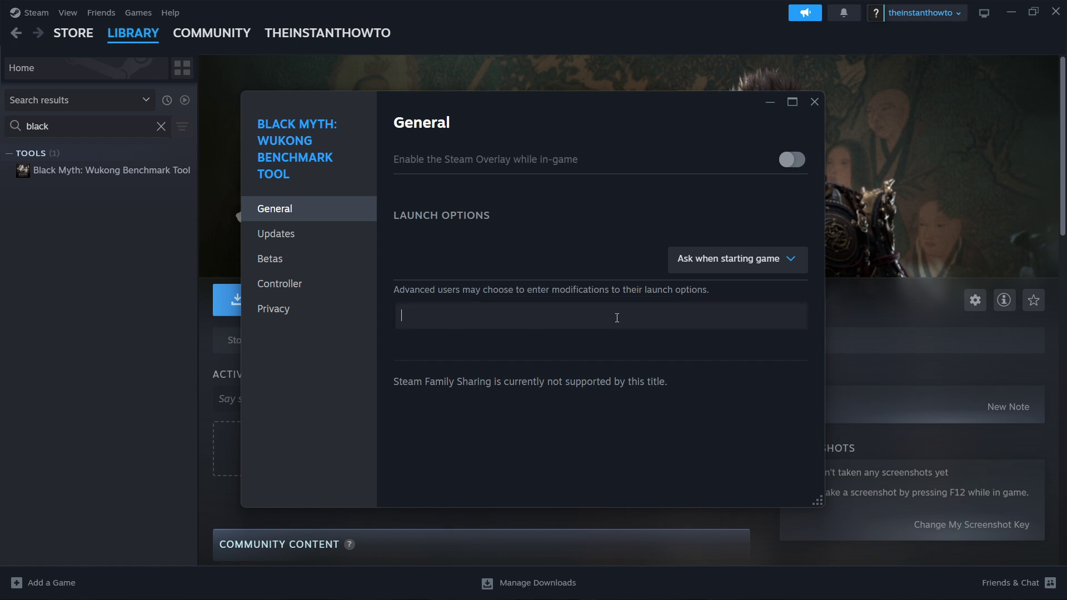
pyautogui.write('-dx11')
pyautogui.moveTo(398, 314); pyautogui.dragTo(414, 315)
pyautogui.click(422, 315)
pyautogui.click(402, 315)
pyautogui.moveTo(402, 315); pyautogui.dragTo(429, 312)
pyautogui.click(433, 312)
pyautogui.click(814, 103)
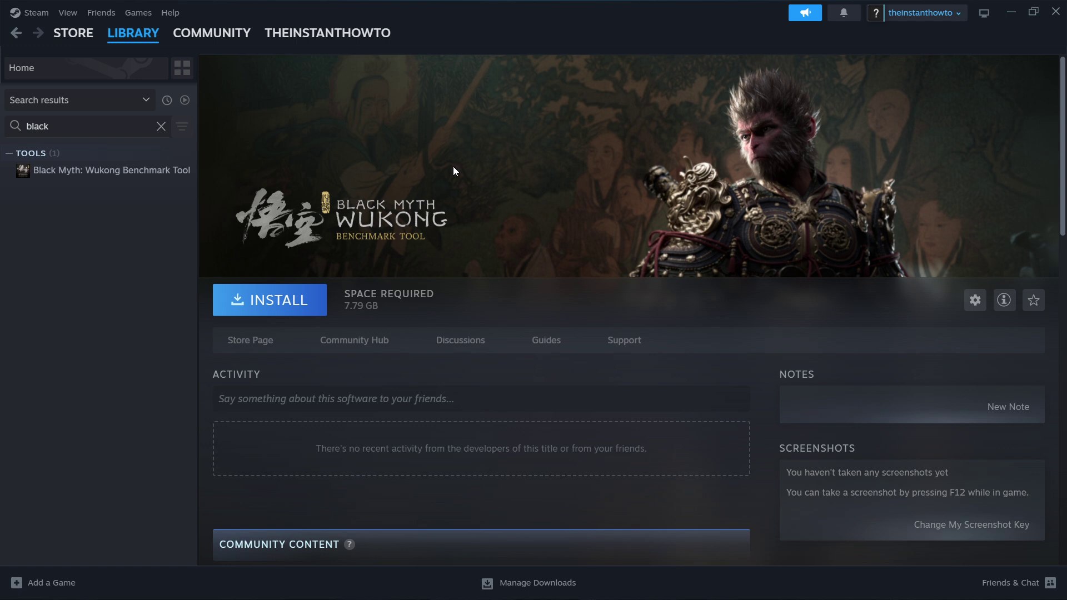
# Clear the launch options of Black Myth: Wukong Benchmark Tool, leaving the field empty, and close its properties.
pyautogui.rightClick(81, 171)
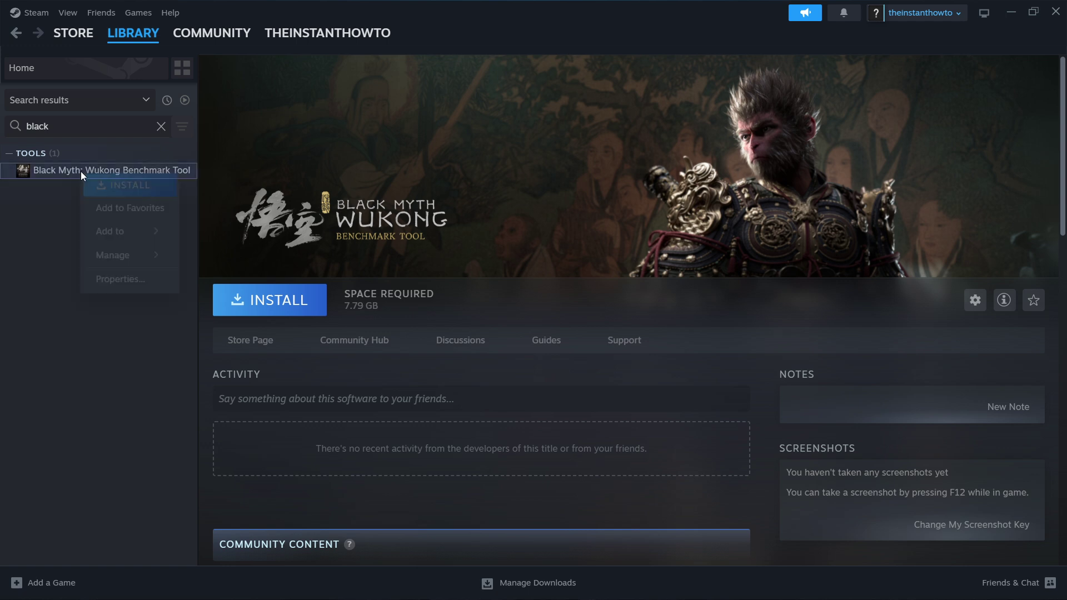
pyautogui.click(135, 279)
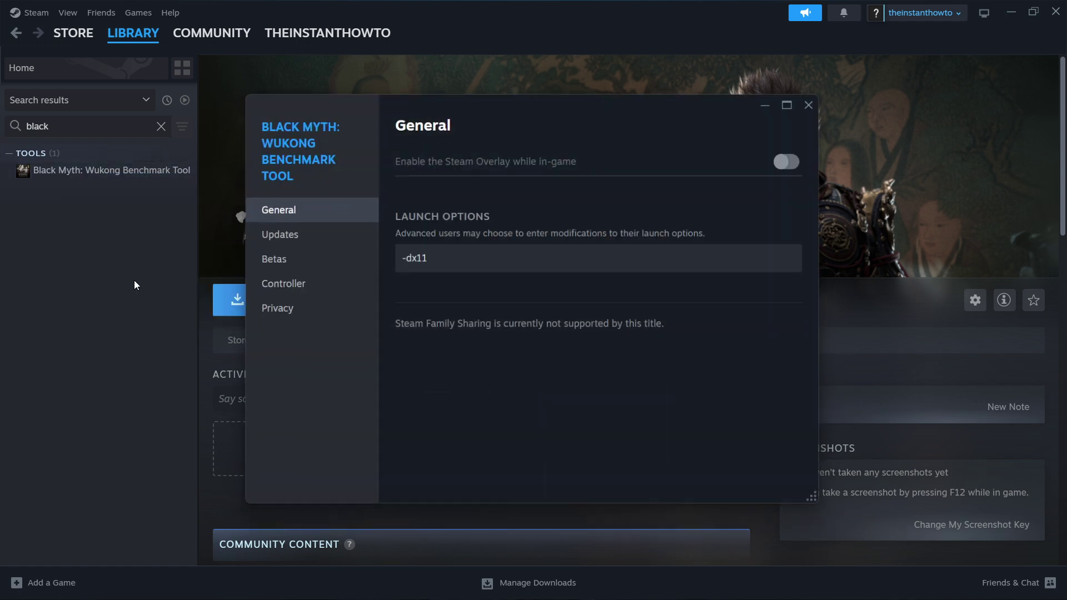
pyautogui.tripleClick(406, 315)
pyautogui.press('BackSpace')
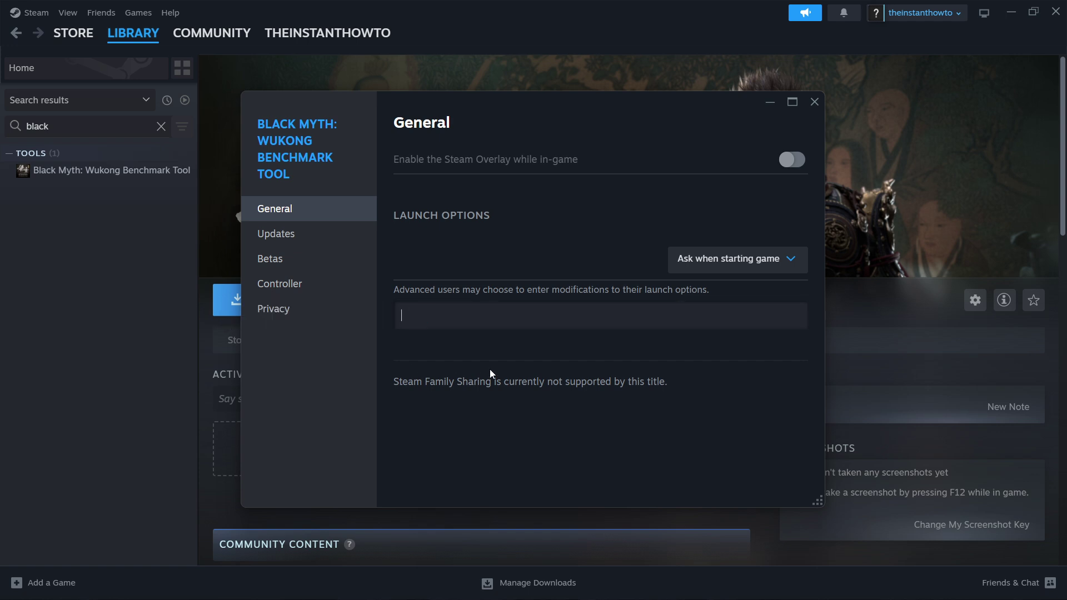
pyautogui.click(814, 101)
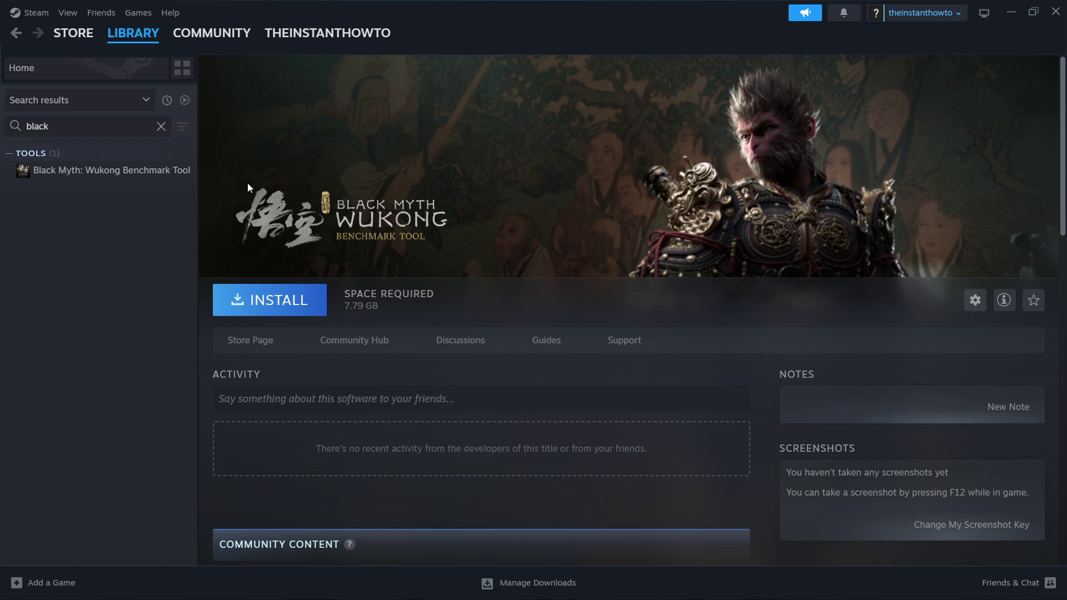
# Clear the library search and open the installation folder of The First Descendant from its installed files properties.
pyautogui.click(161, 127)
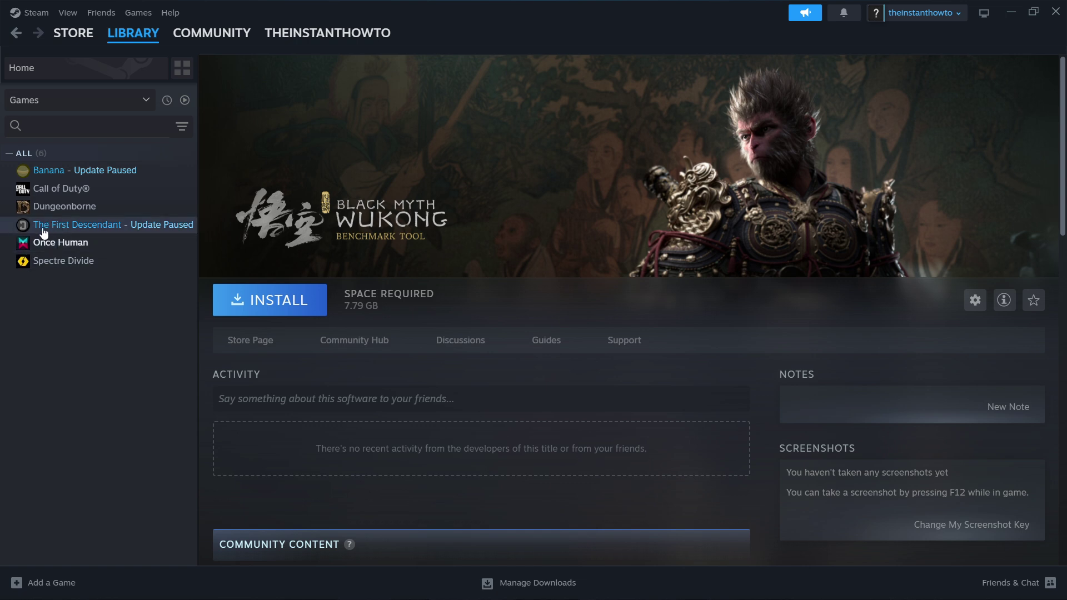
pyautogui.rightClick(85, 231)
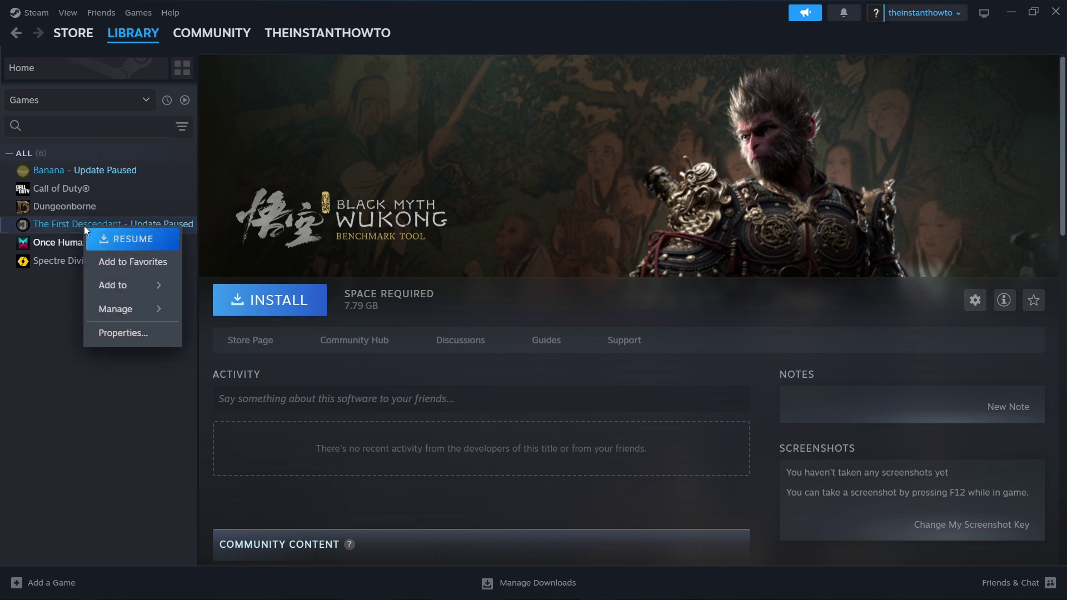
pyautogui.click(135, 333)
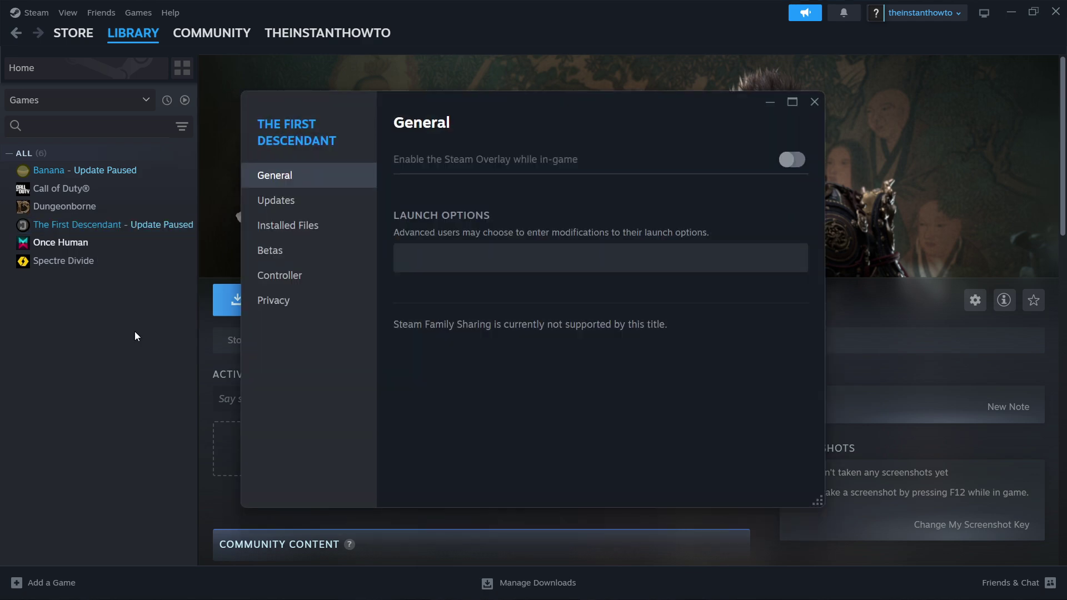
pyautogui.click(307, 237)
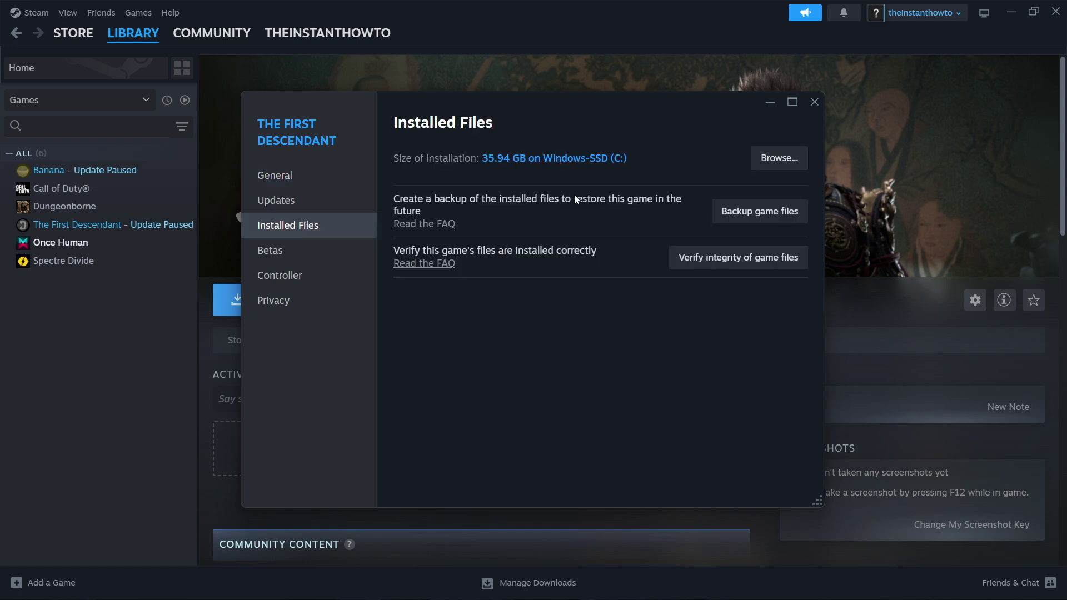
pyautogui.click(779, 160)
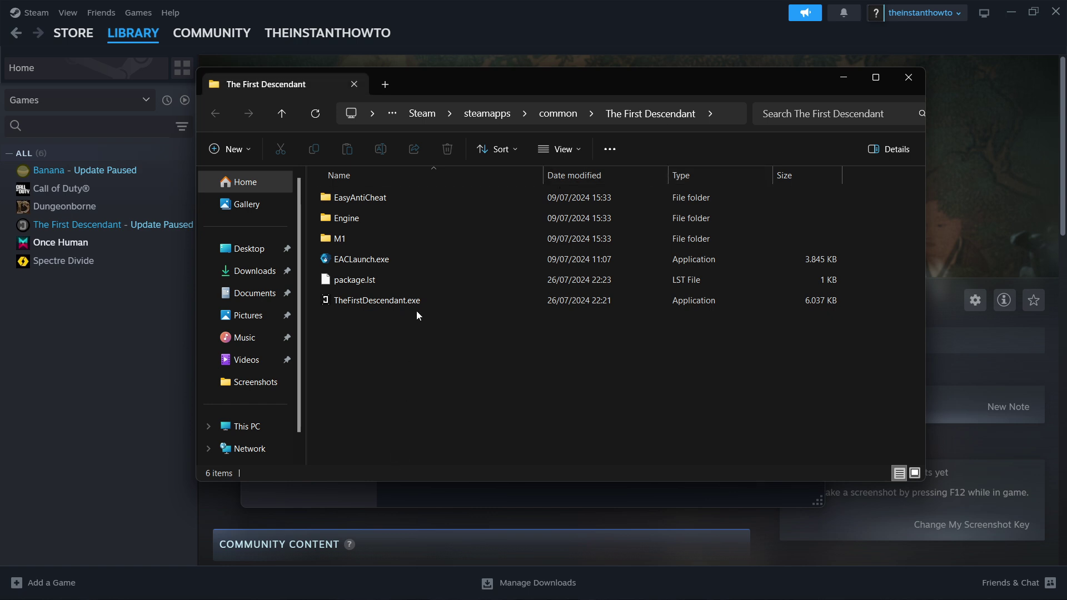
pyautogui.moveTo(608, 80); pyautogui.dragTo(600, 85)
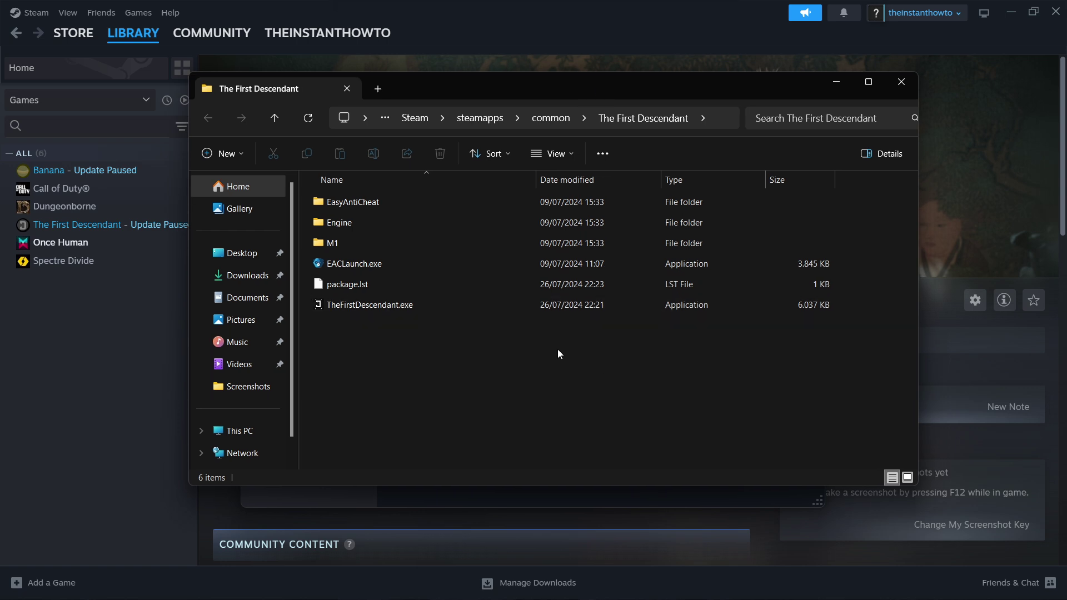
pyautogui.moveTo(646, 98); pyautogui.dragTo(652, 102)
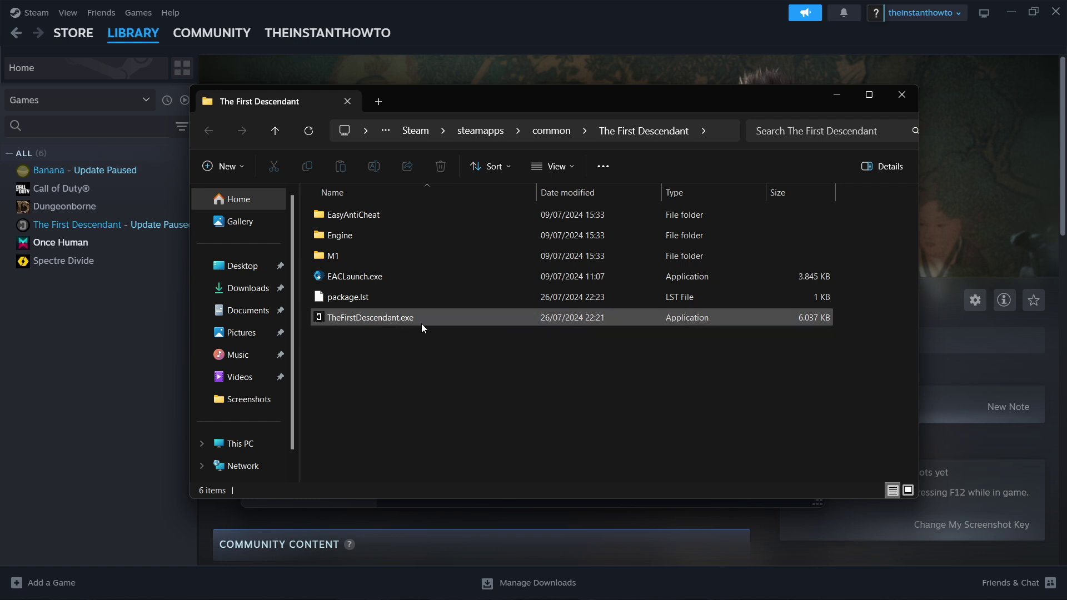
# Open the compatibility settings of TheFirstDescendant.exe in the game folder.
pyautogui.click(402, 319)
pyautogui.click(416, 340)
pyautogui.rightClick(400, 320)
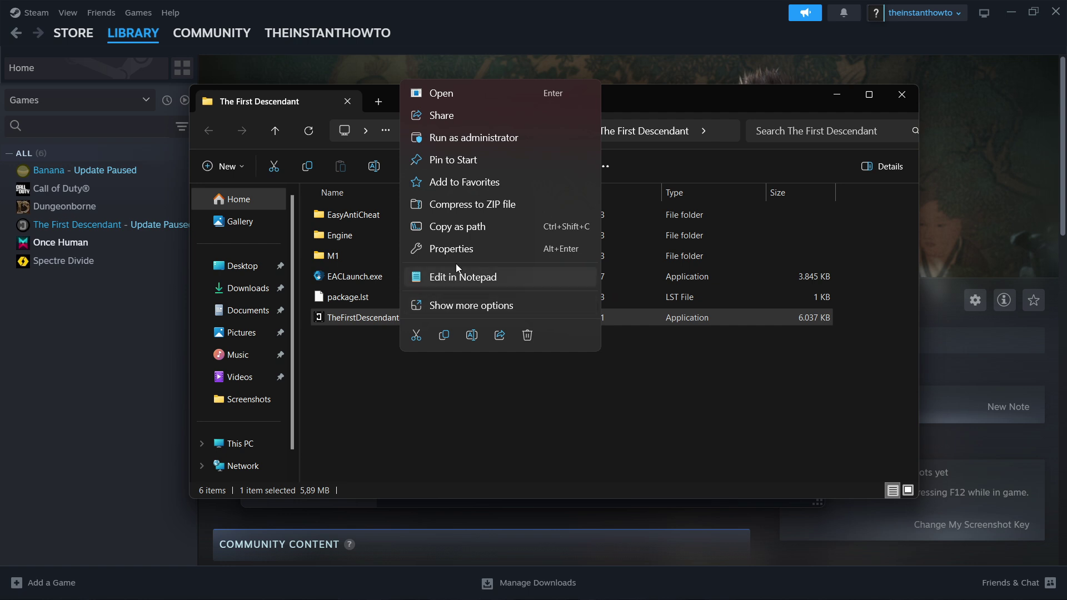
pyautogui.click(445, 249)
pyautogui.moveTo(541, 225); pyautogui.dragTo(538, 148)
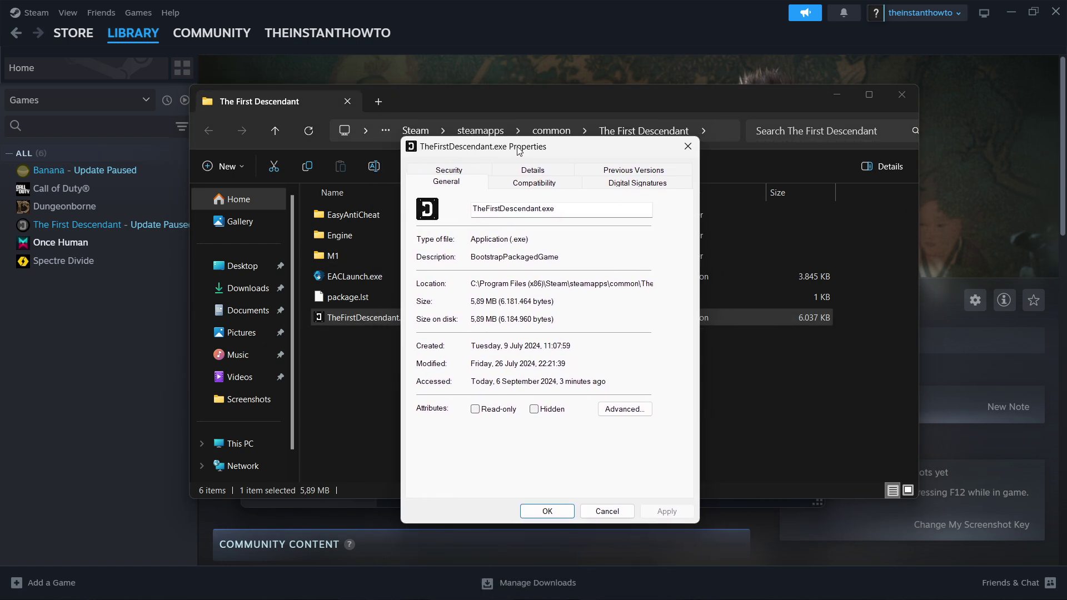
pyautogui.click(539, 184)
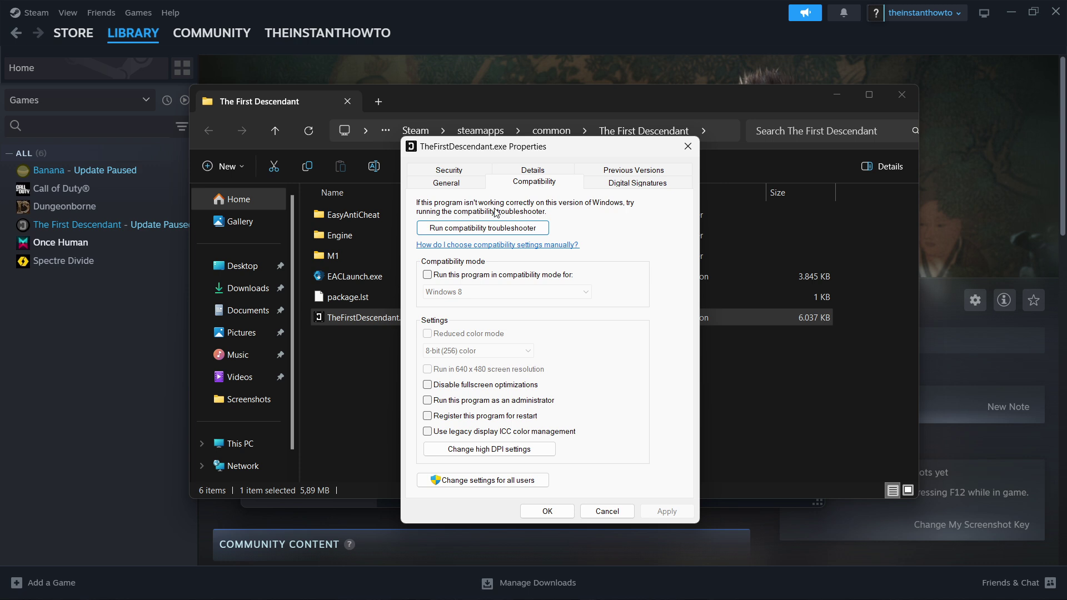
# Try disabling fullscreen optimizations, running as administrator and Windows 8 compatibility mode for the executable, closing all properties and folder windows without applying.
pyautogui.click(428, 386)
pyautogui.click(427, 401)
pyautogui.click(427, 275)
pyautogui.click(472, 292)
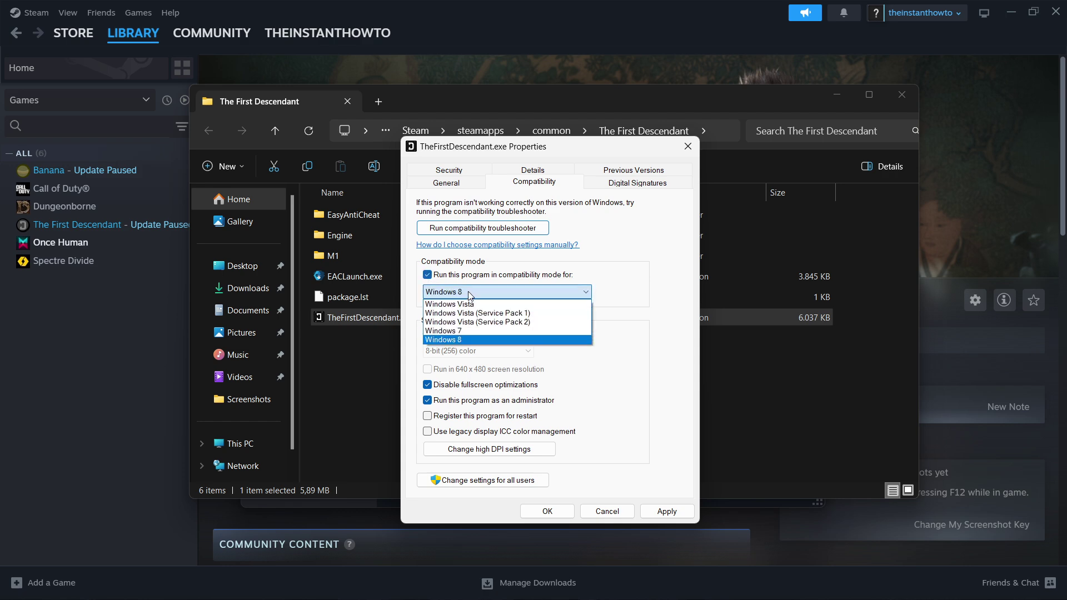
pyautogui.click(475, 340)
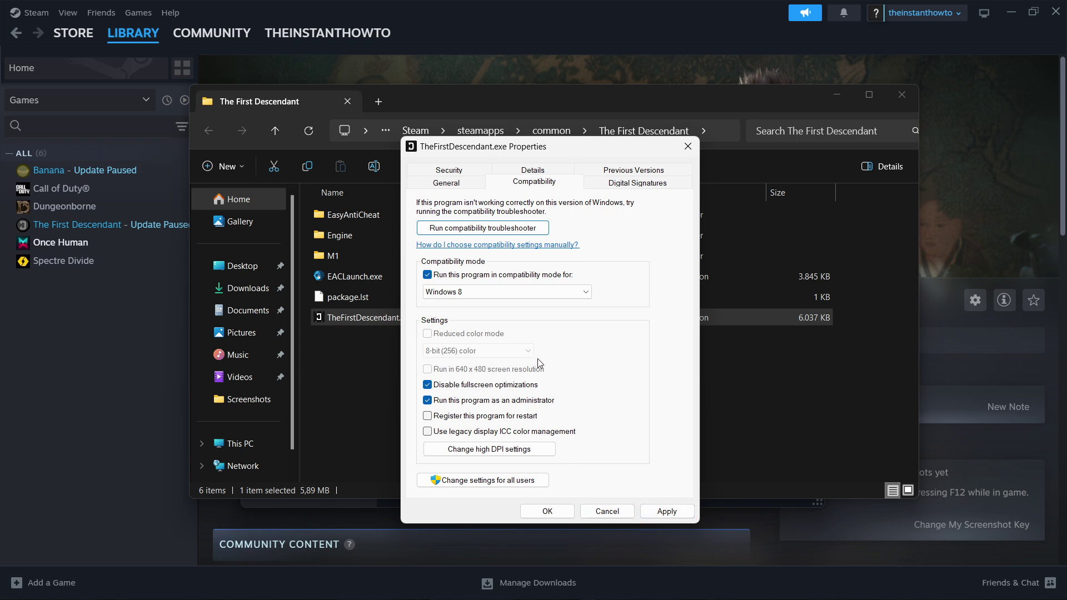
pyautogui.click(694, 140)
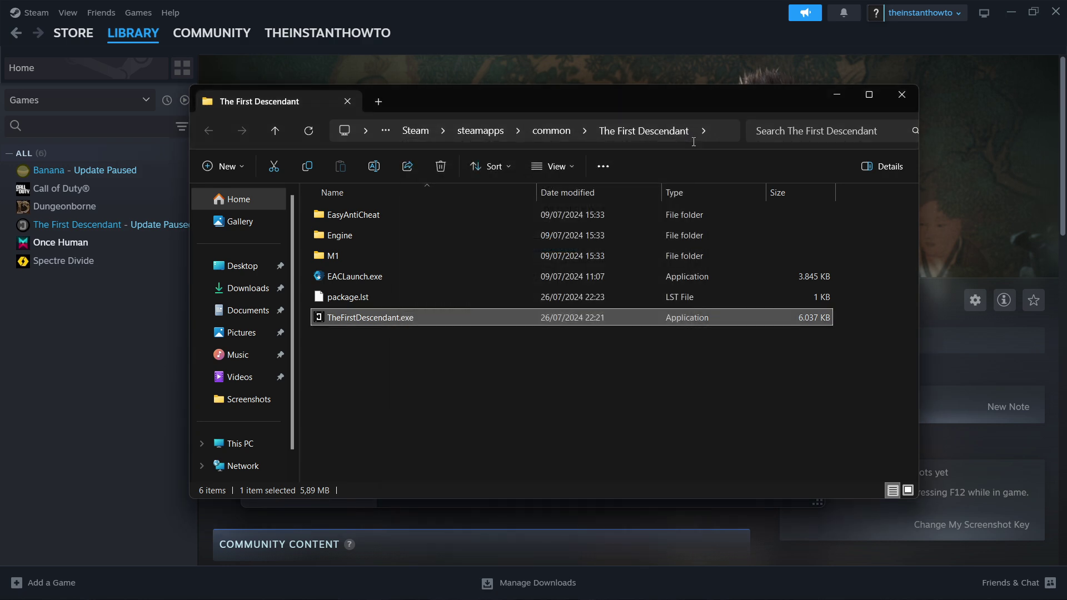
pyautogui.click(901, 100)
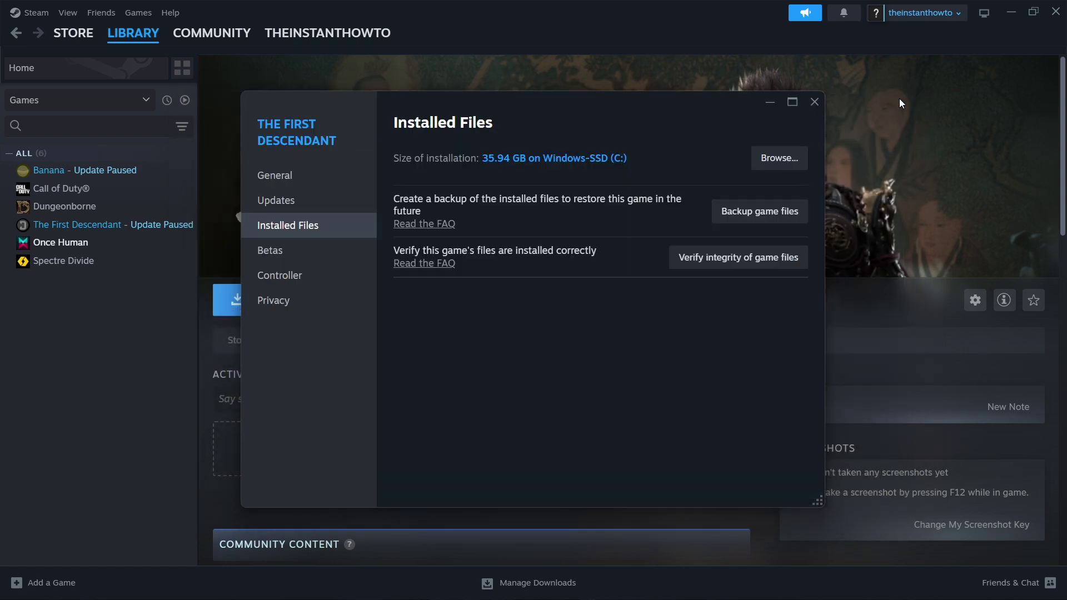
pyautogui.click(810, 103)
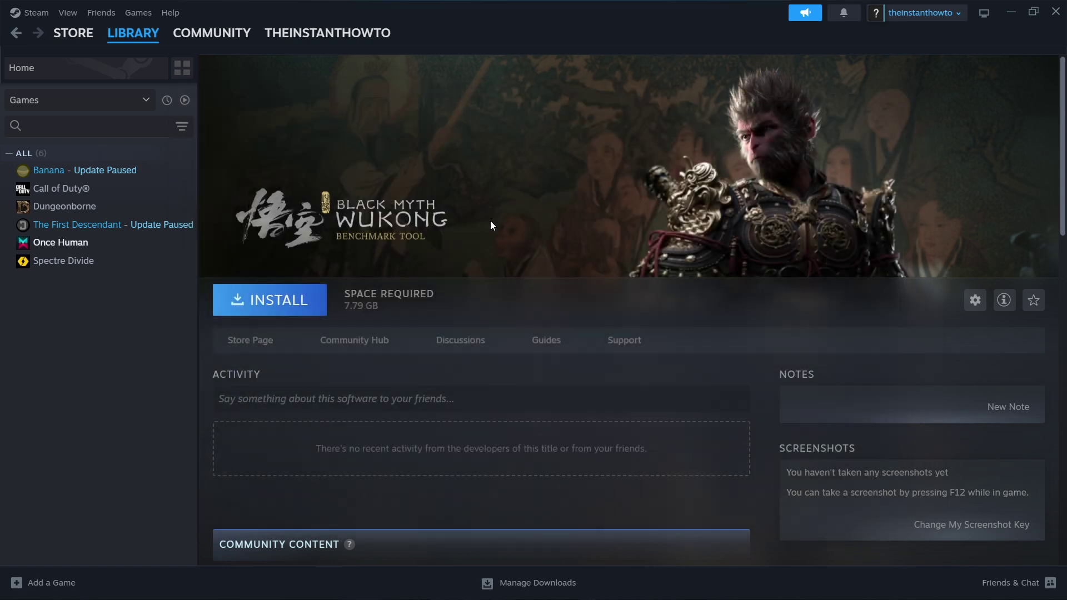
# Review the installed files options of The First Descendant, including file integrity verification, and close its properties.
pyautogui.rightClick(110, 229)
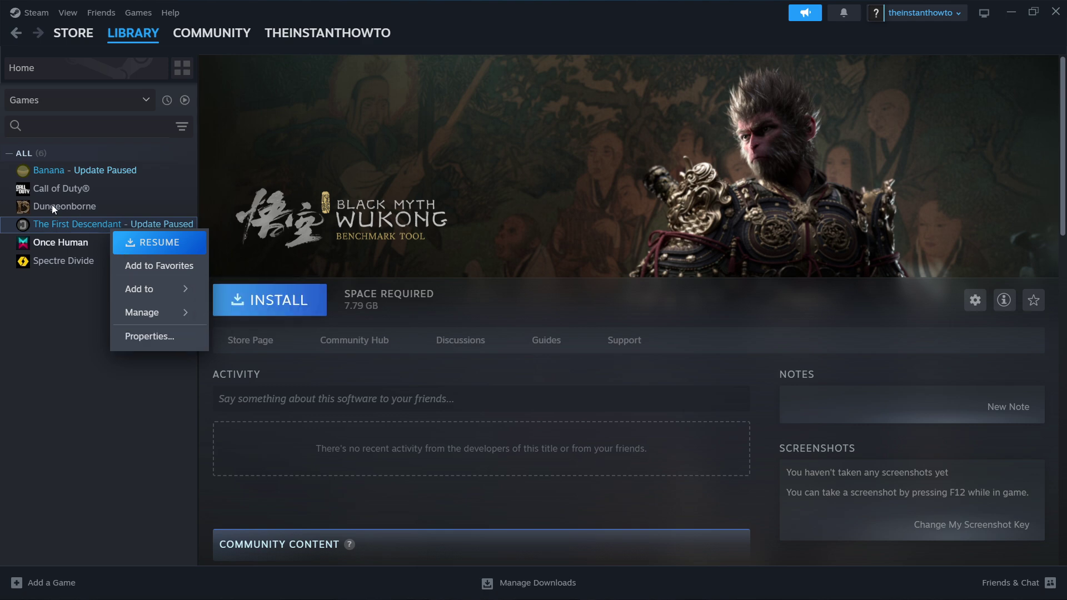
pyautogui.click(165, 342)
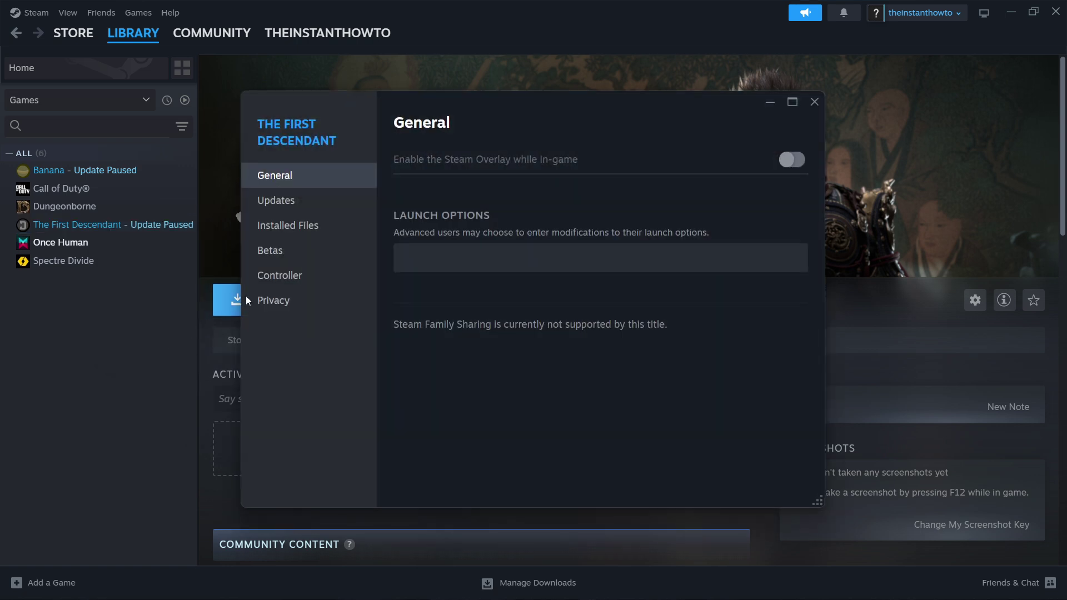
pyautogui.click(287, 232)
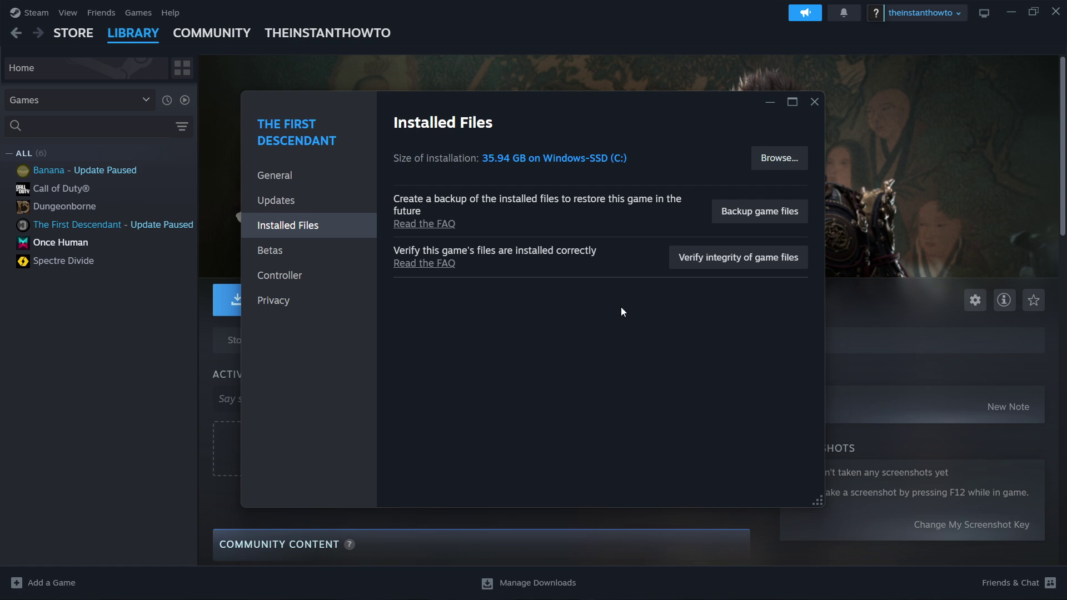
pyautogui.moveTo(645, 98); pyautogui.dragTo(651, 91)
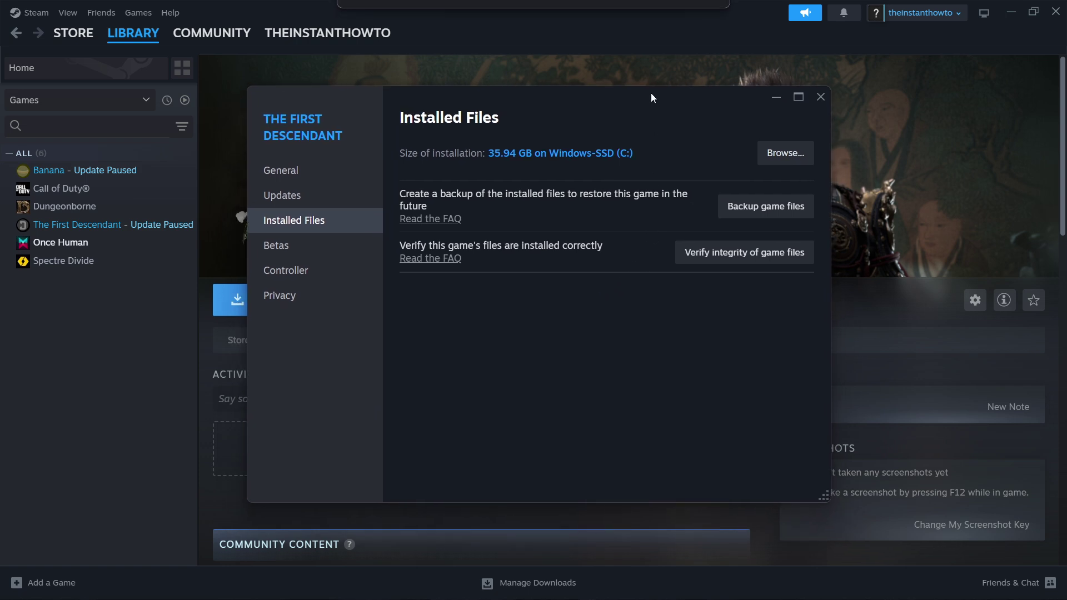
pyautogui.click(820, 95)
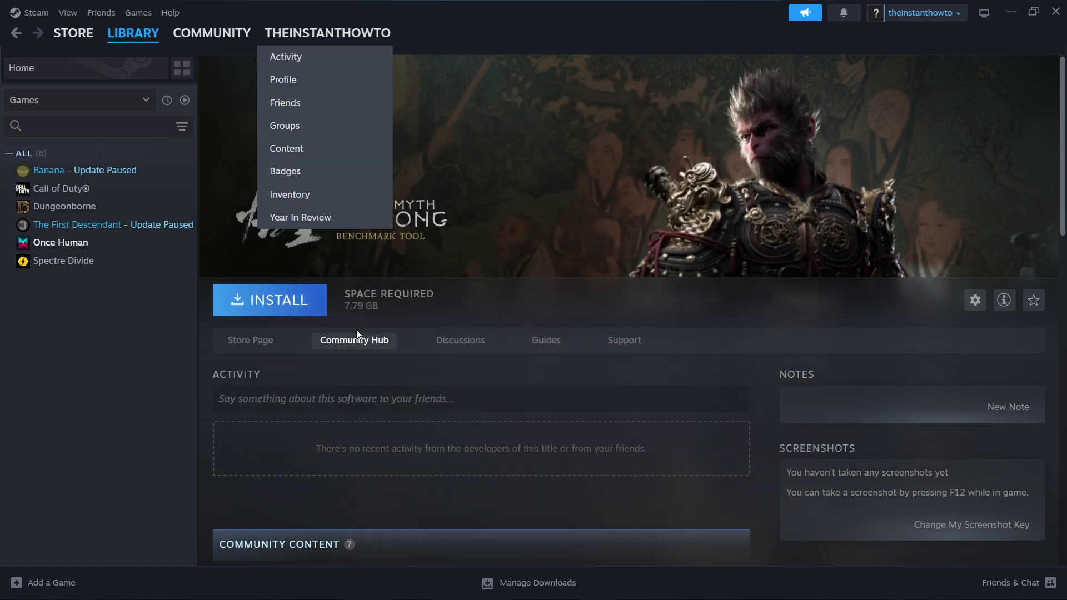